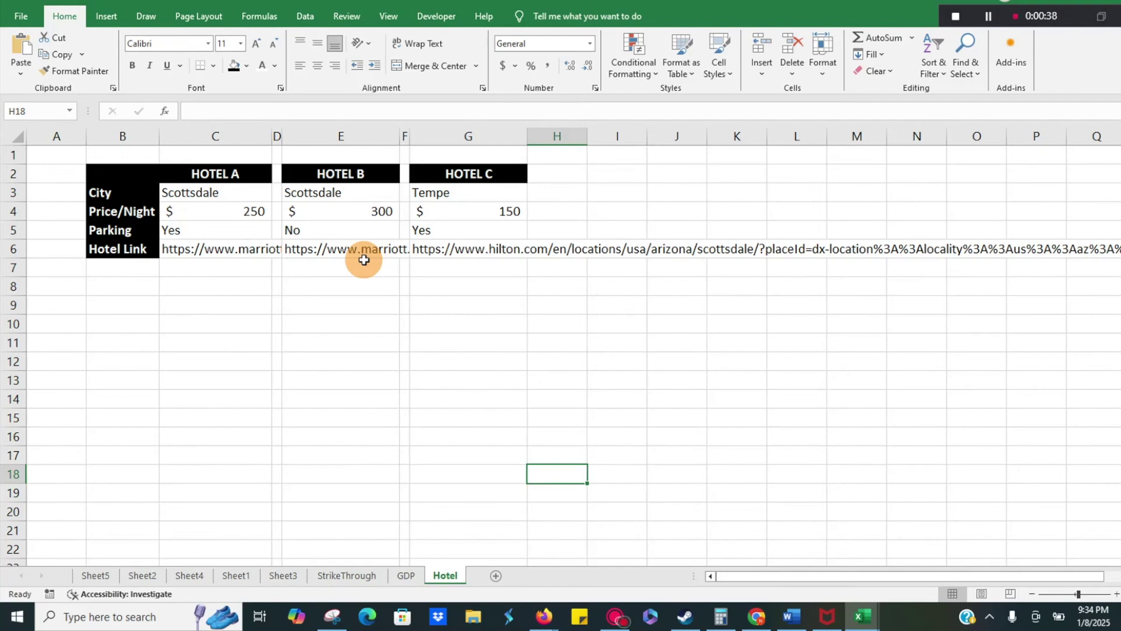
- Apply Wrap Text to the Marriott URL in C6 so the full address shows
click(208, 249)
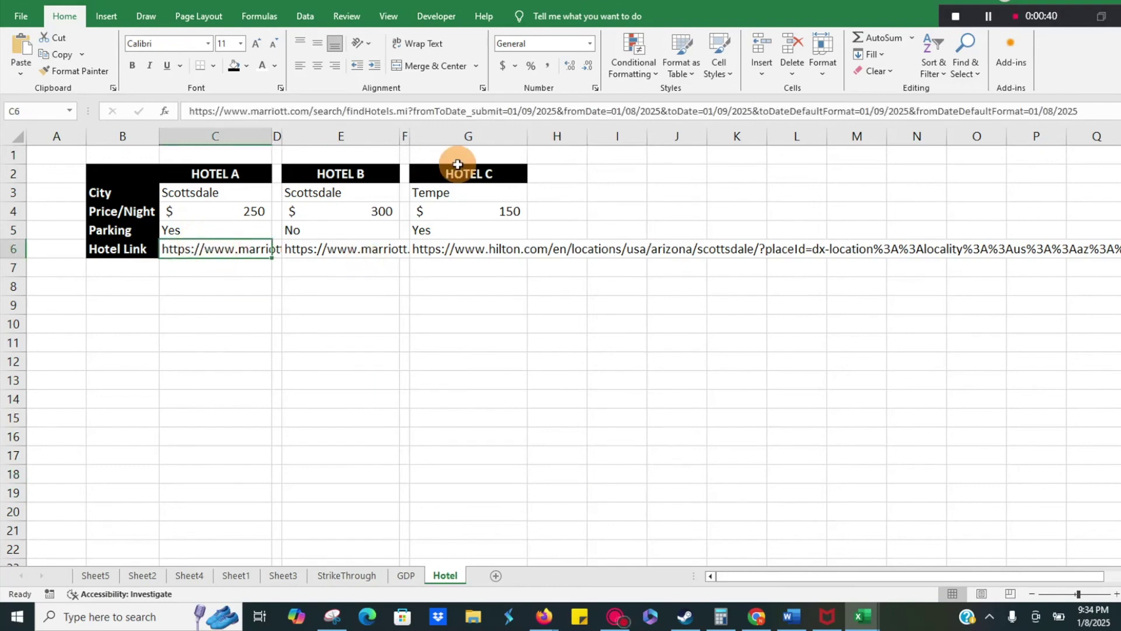
click(427, 49)
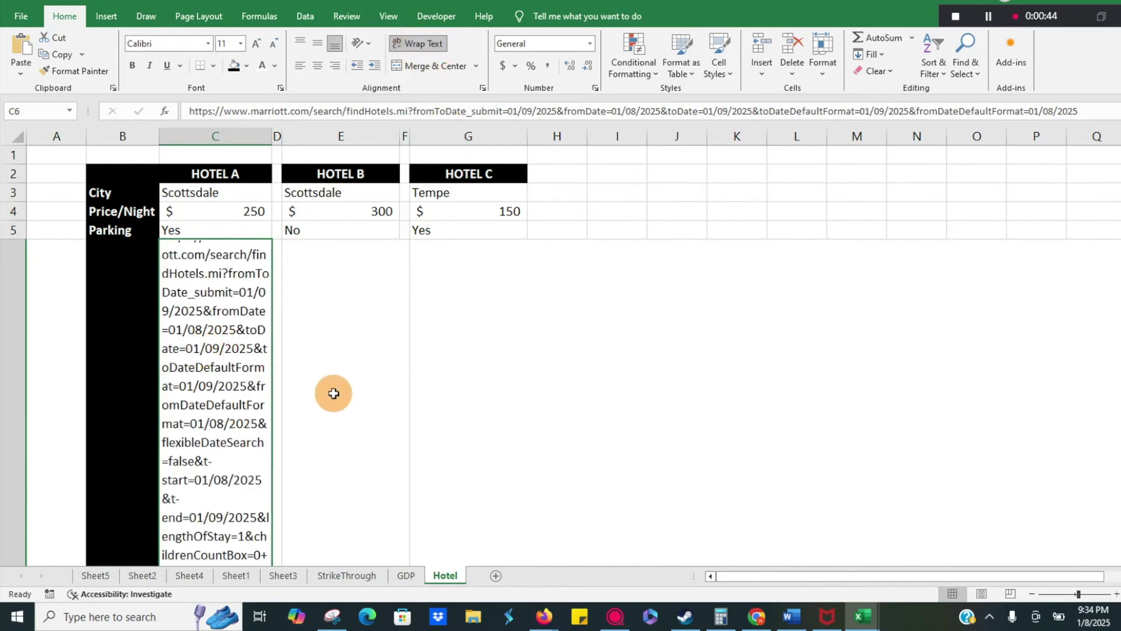
scroll(334, 393, down, 1)
scroll(334, 393, down, 2)
scroll(334, 393, down, 3)
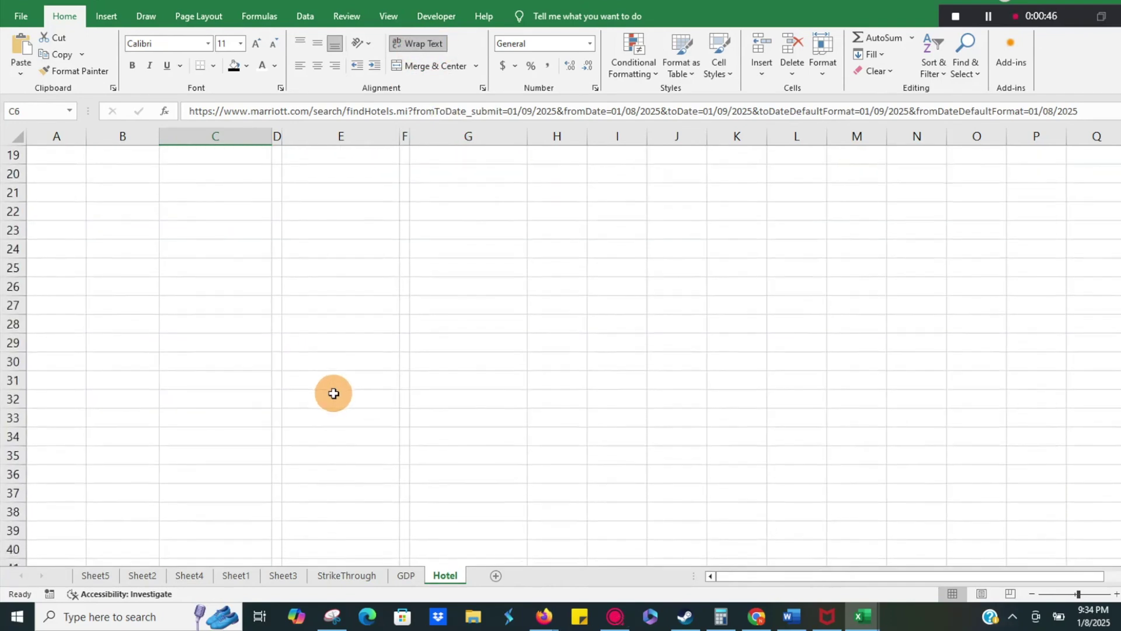
scroll(333, 394, up, 6)
- Undo the Wrap Text on C6 so row 6 returns to normal height, with C6 reselected
key(ctrl+z)
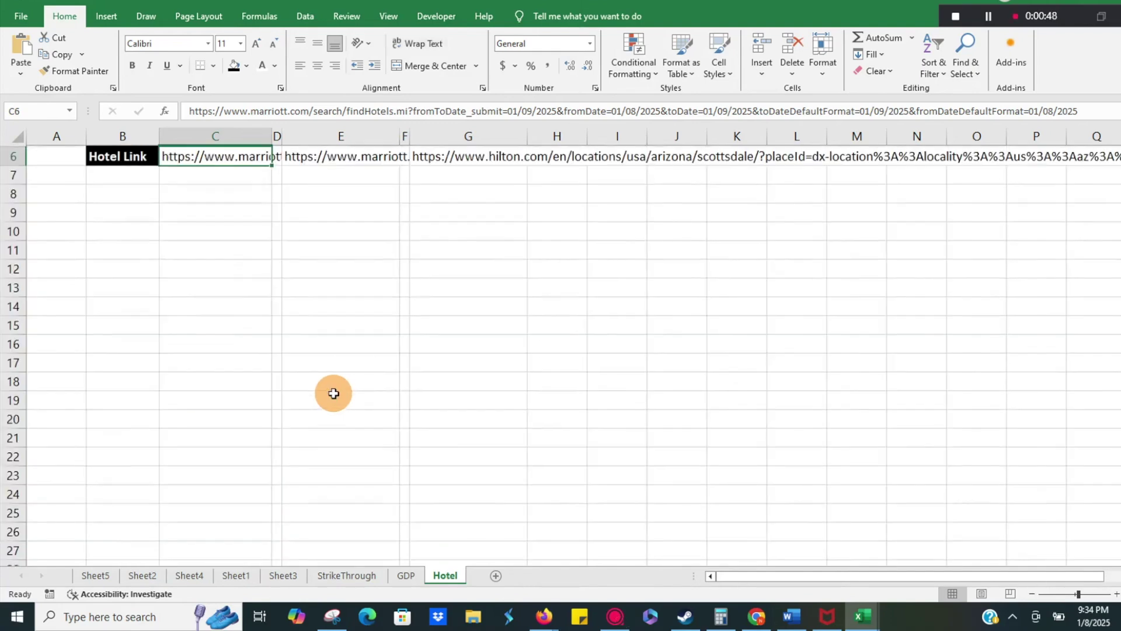
scroll(348, 232, up, 2)
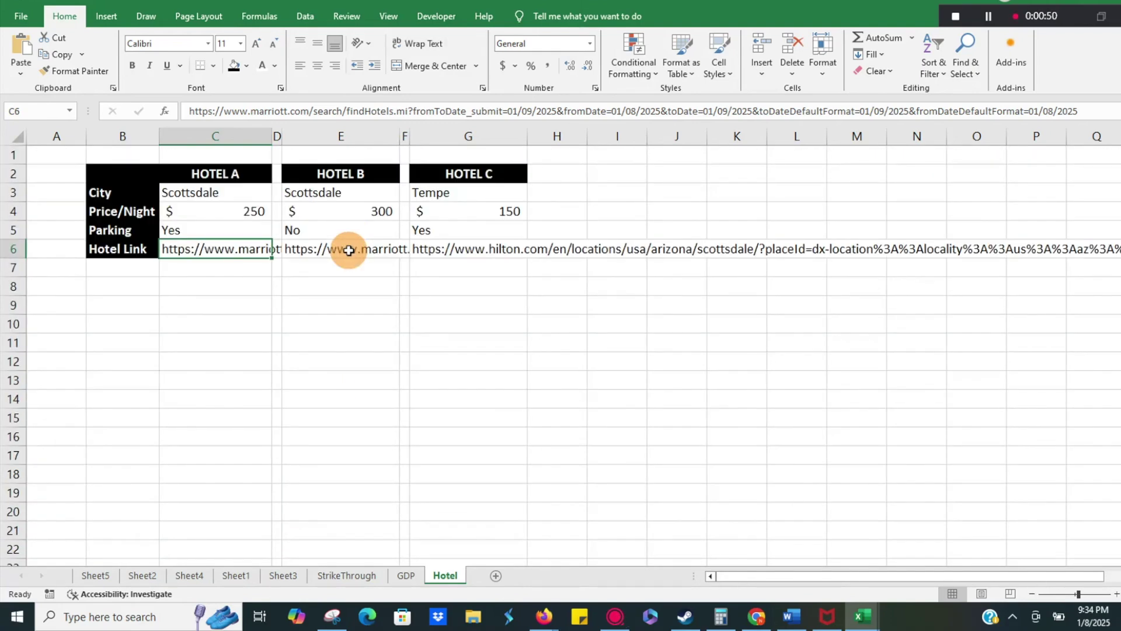
click(351, 250)
click(214, 250)
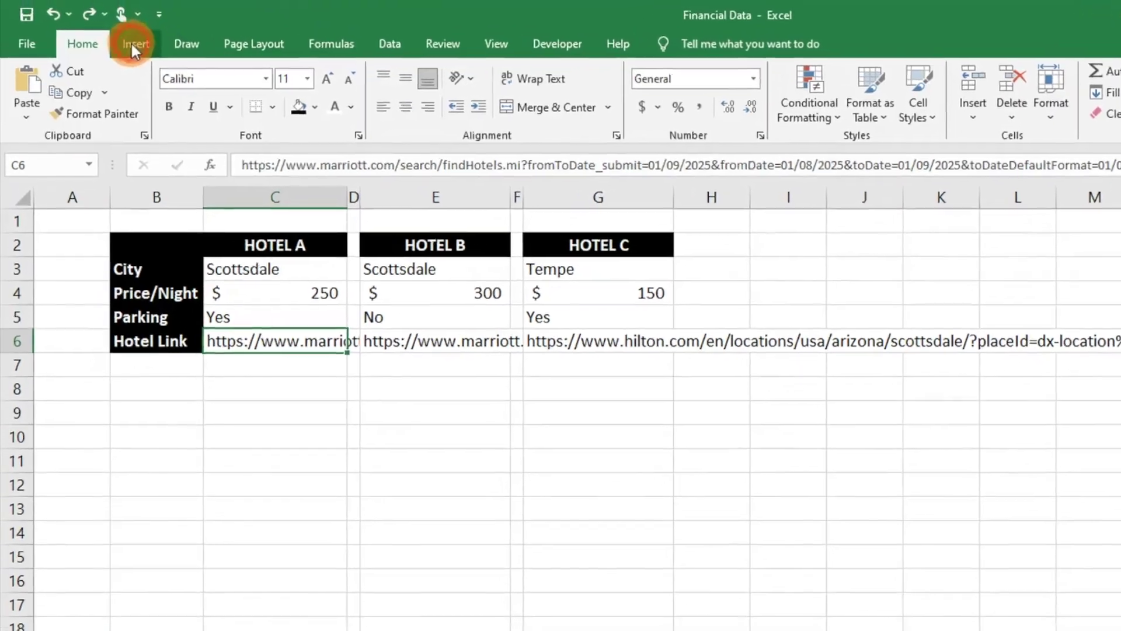
- Open the Insert Hyperlink dialog for C6 from the Insert tab with Ctrl+K
click(106, 18)
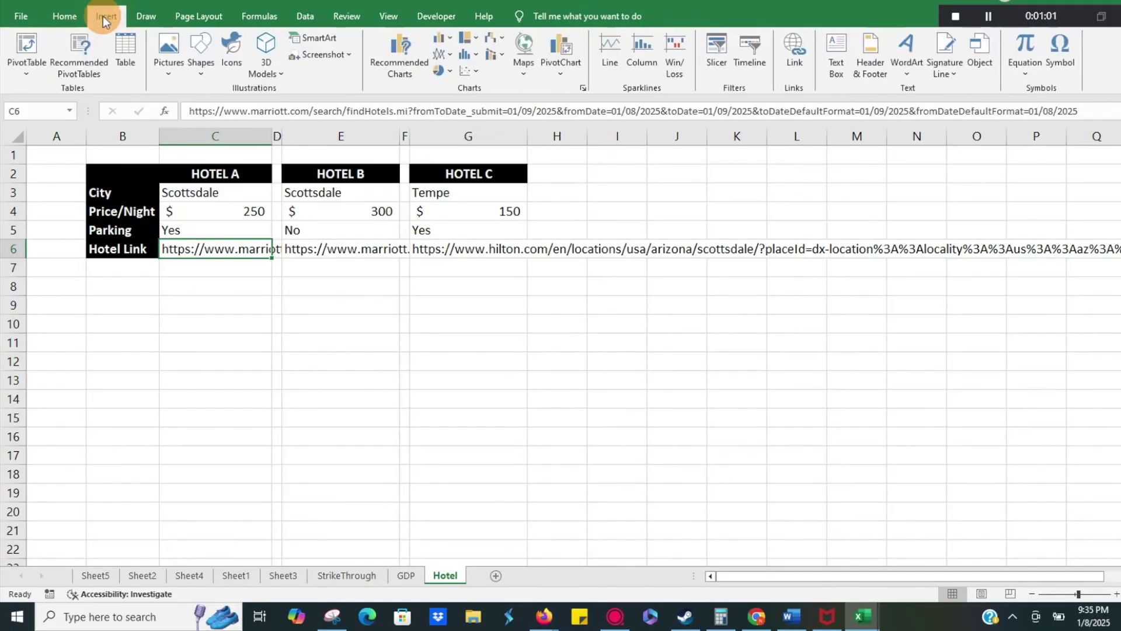
click(781, 71)
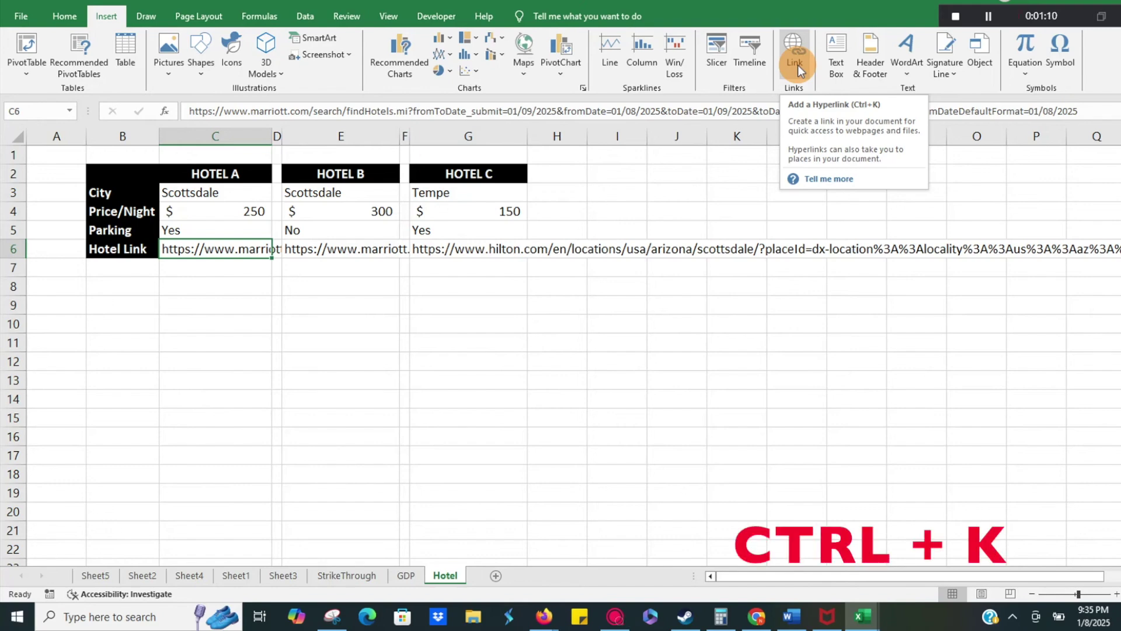
key(ctrl+k)
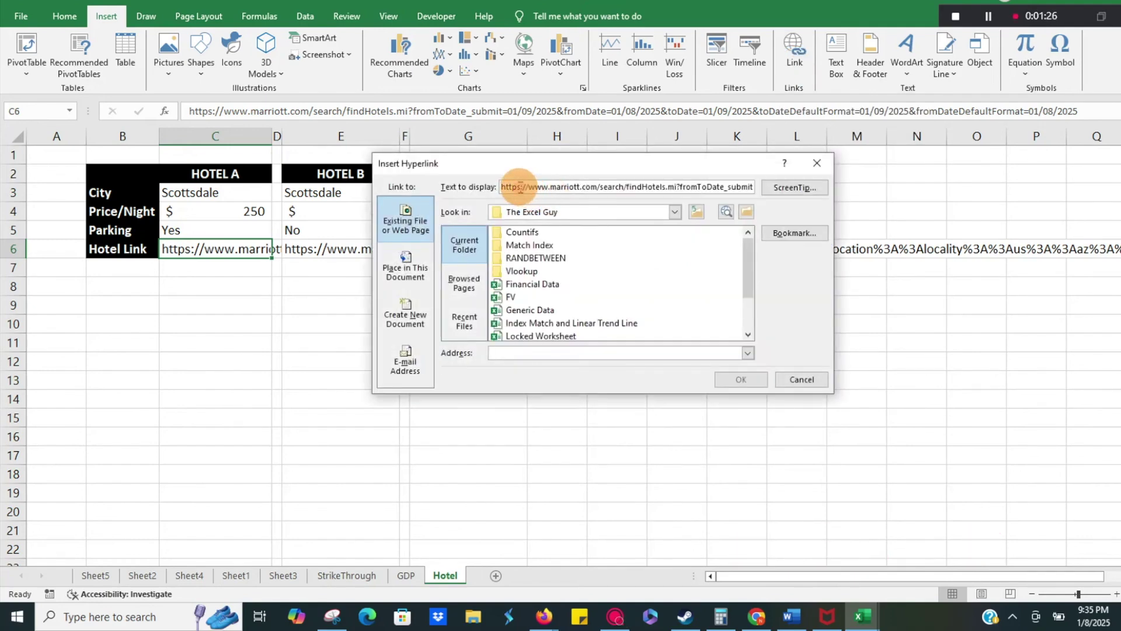
- Link C6 to the pasted Marriott URL, displayed as 'HOTEL A WEB LINK'
double_click(521, 188)
key(ctrl+c)
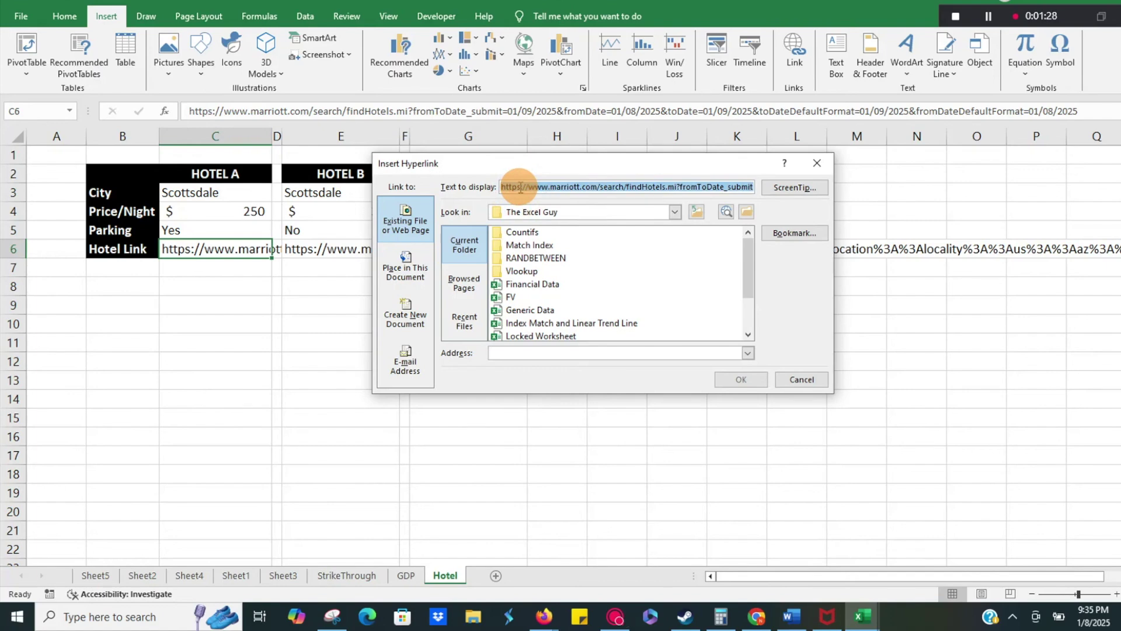
key(Delete)
click(522, 354)
key(ctrl+v)
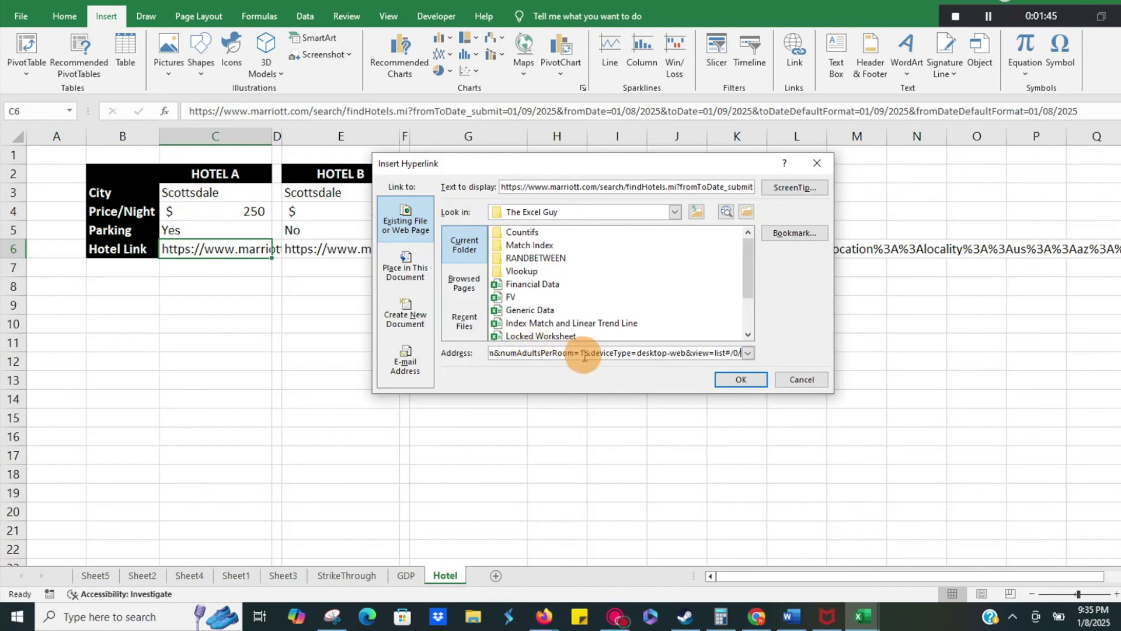
double_click(555, 186)
key(BackSpace)
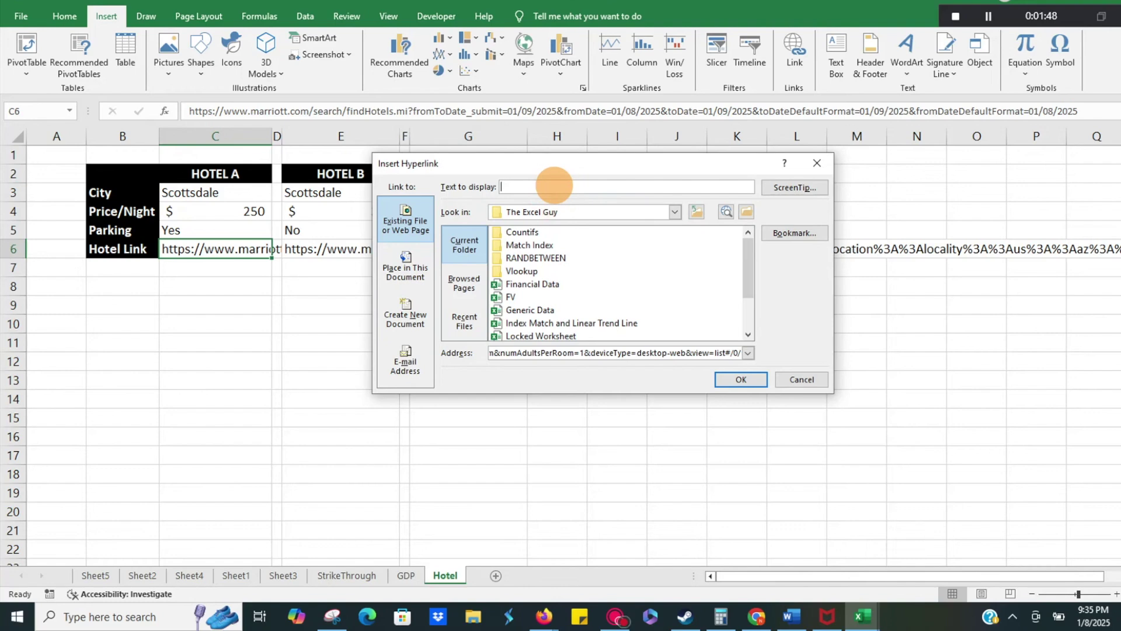
text(HOTEL)
text( A WEB LI)
text(NK)
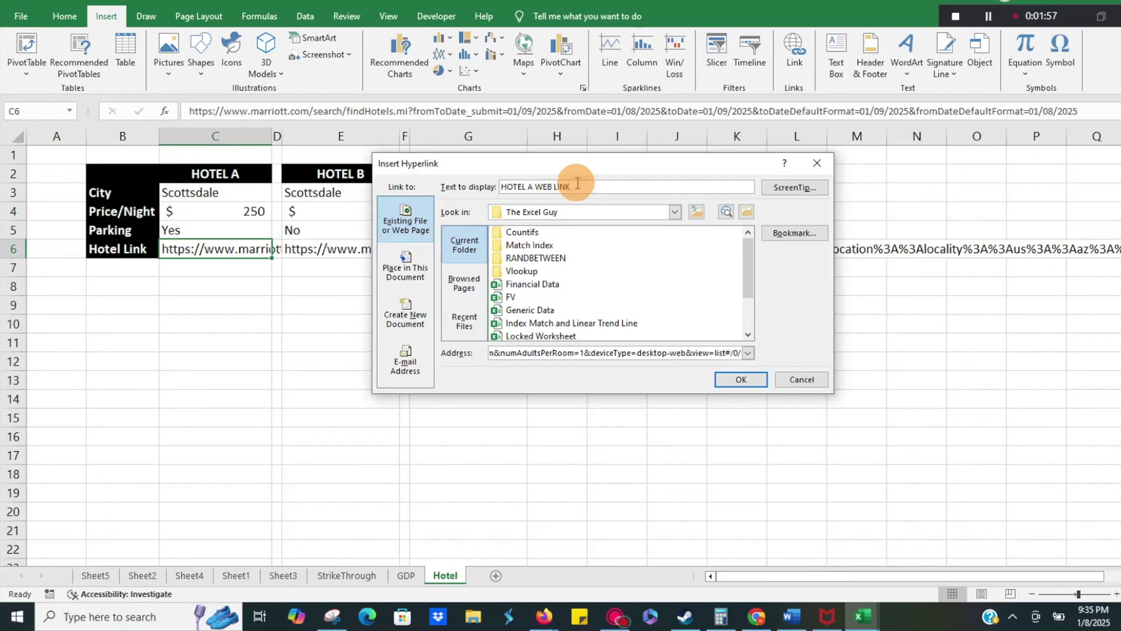
click(741, 380)
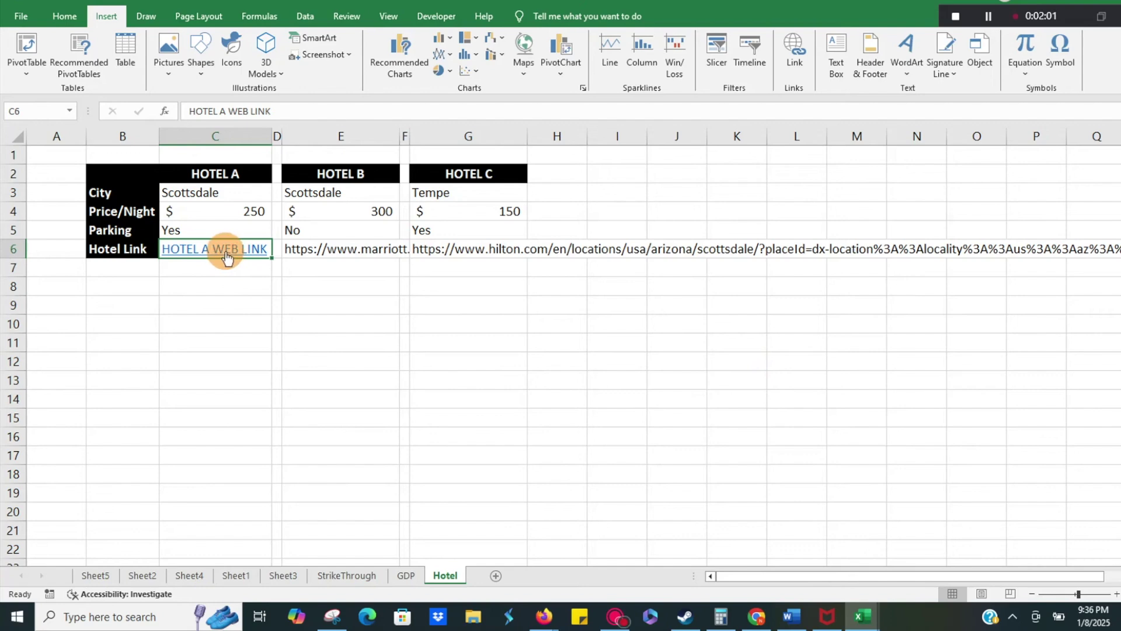
- Follow C6's HOTEL A WEB LINK to open the Marriott search page
click(214, 287)
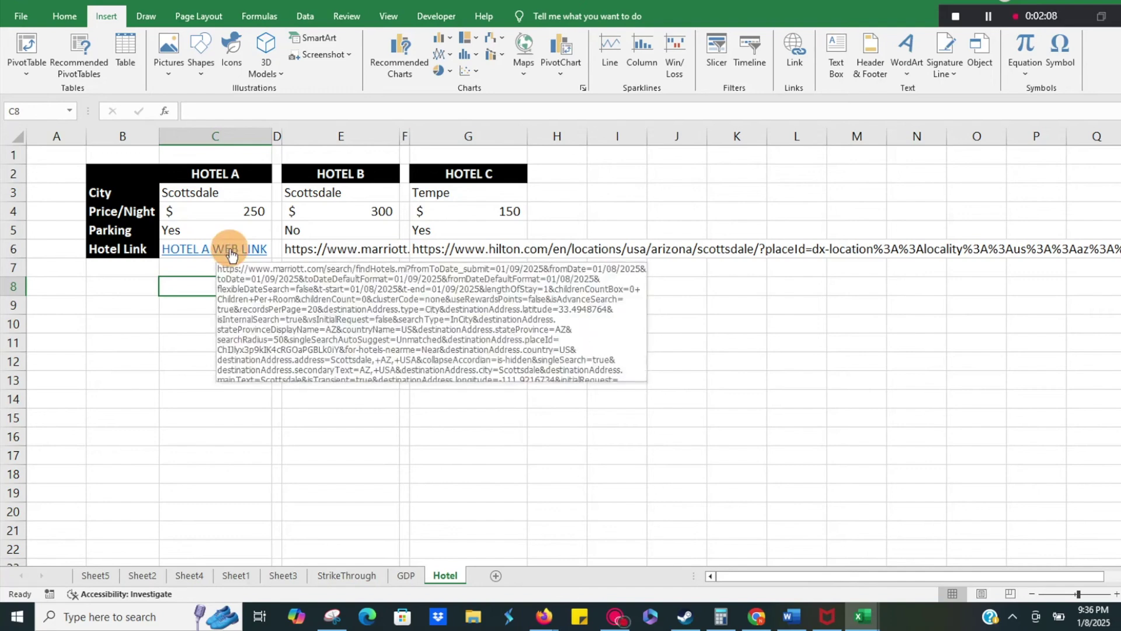
mouse_move(230, 253)
click(223, 250)
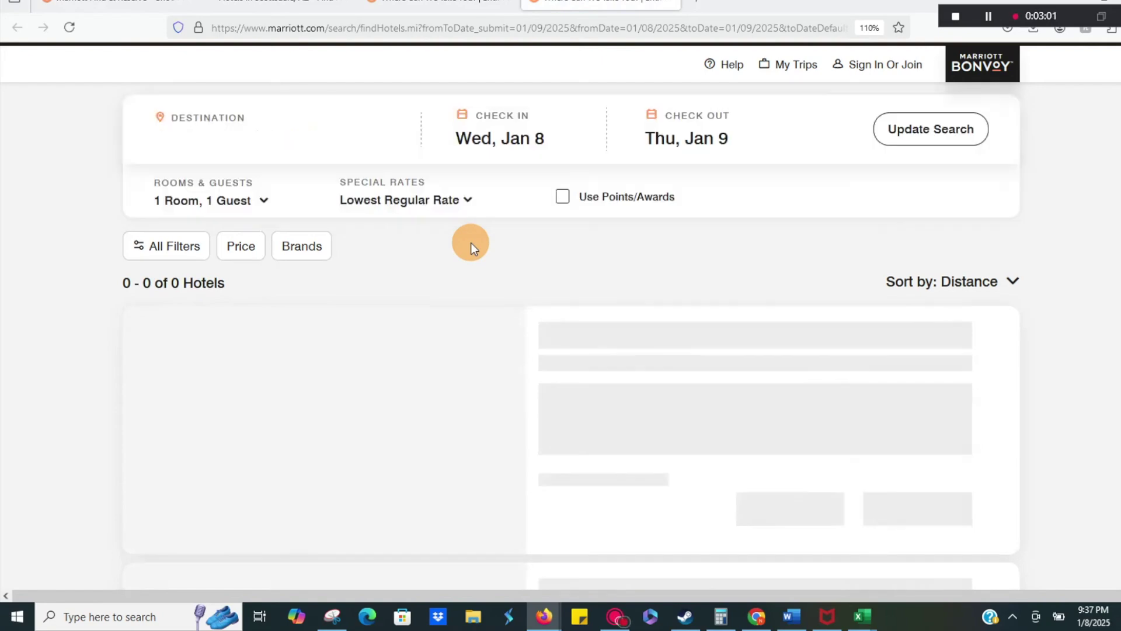
- Back in Excel, select E6 and open and dismiss its hyperlink dialog without changes
key(alt+Tab)
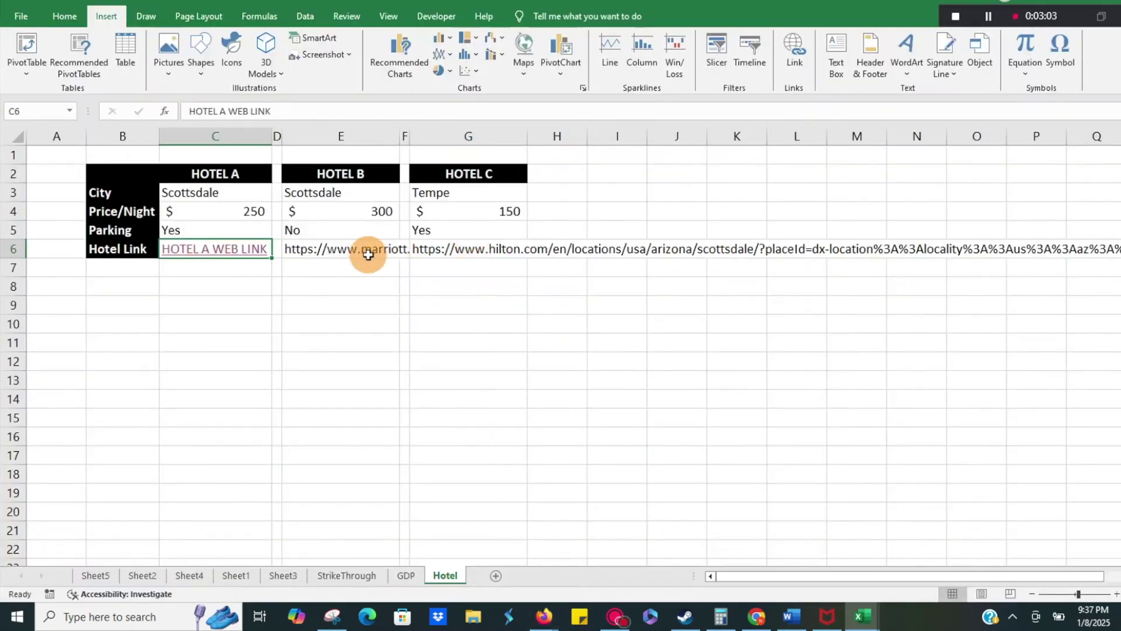
click(351, 251)
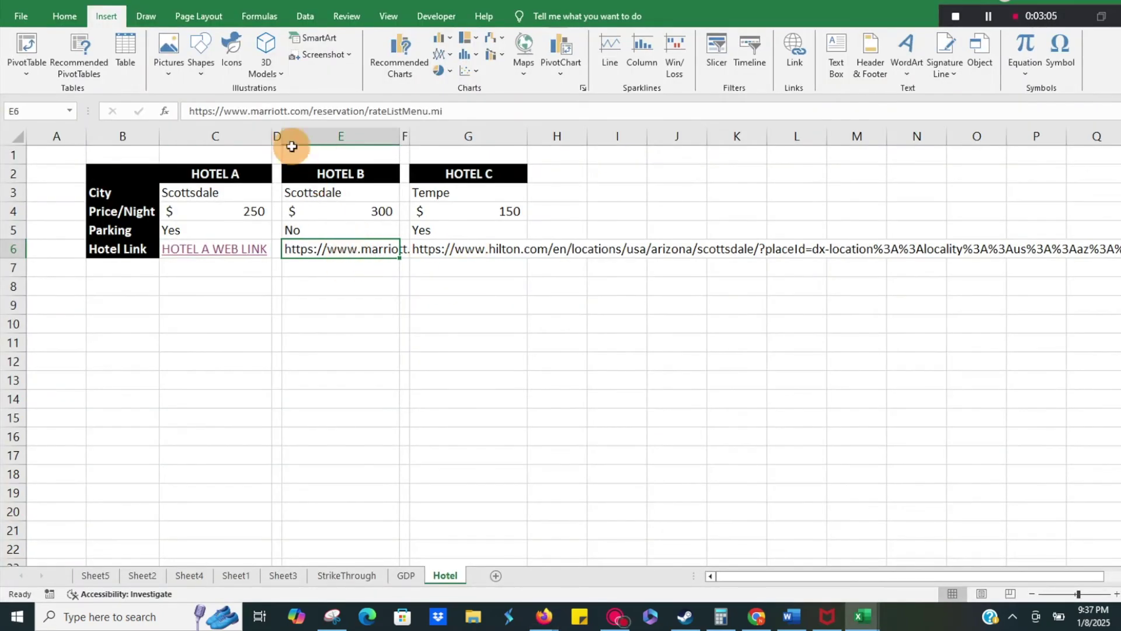
key(ctrl+k)
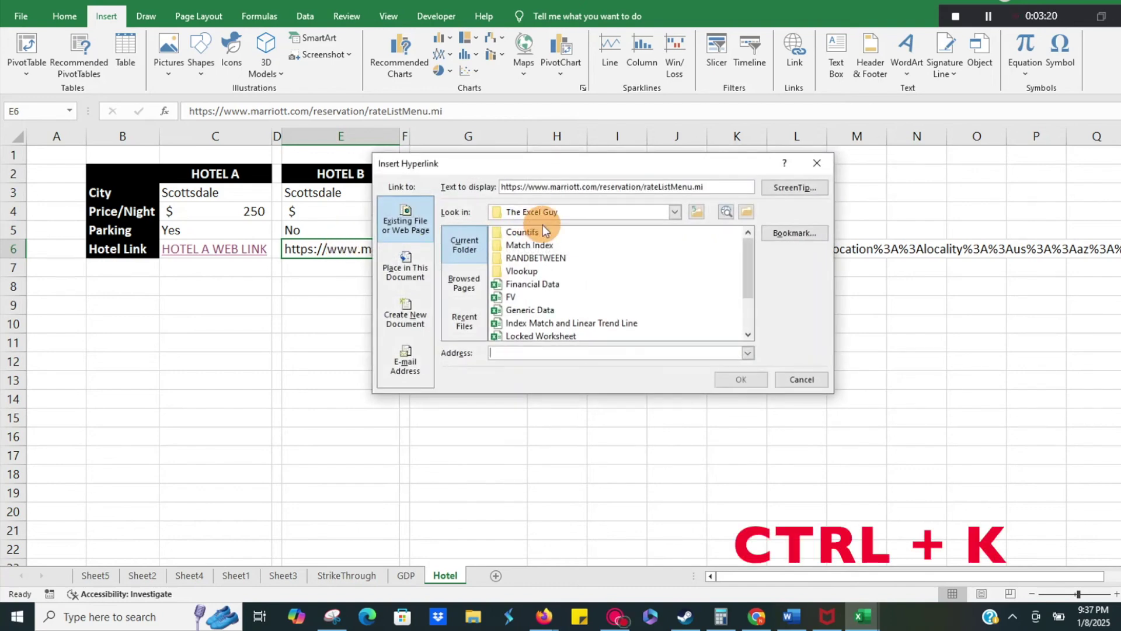
double_click(563, 187)
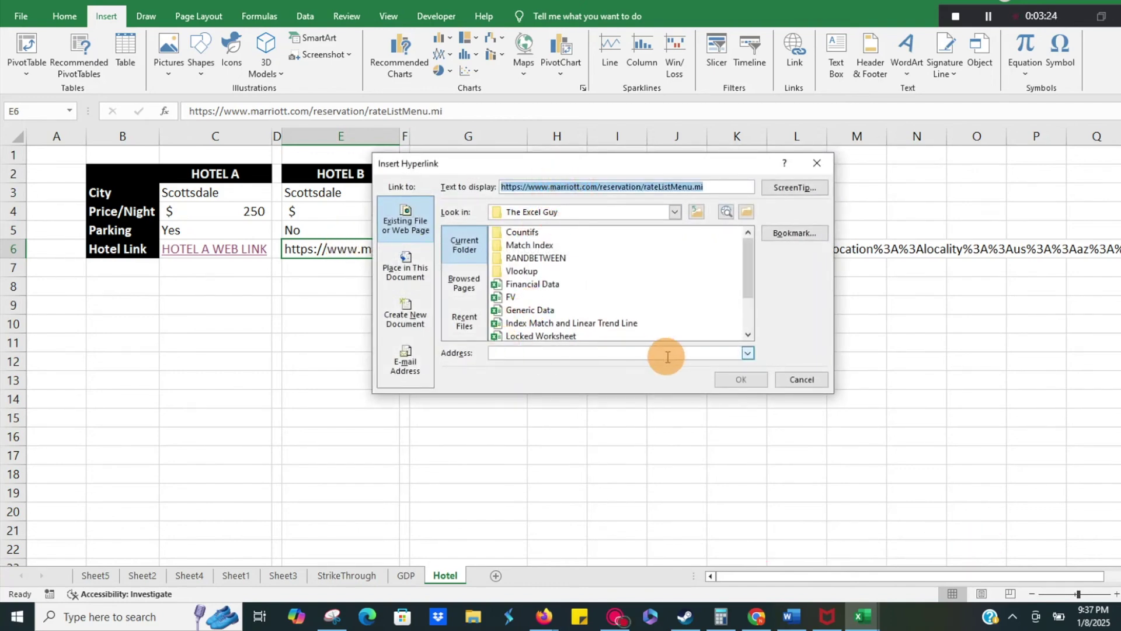
click(802, 380)
click(797, 55)
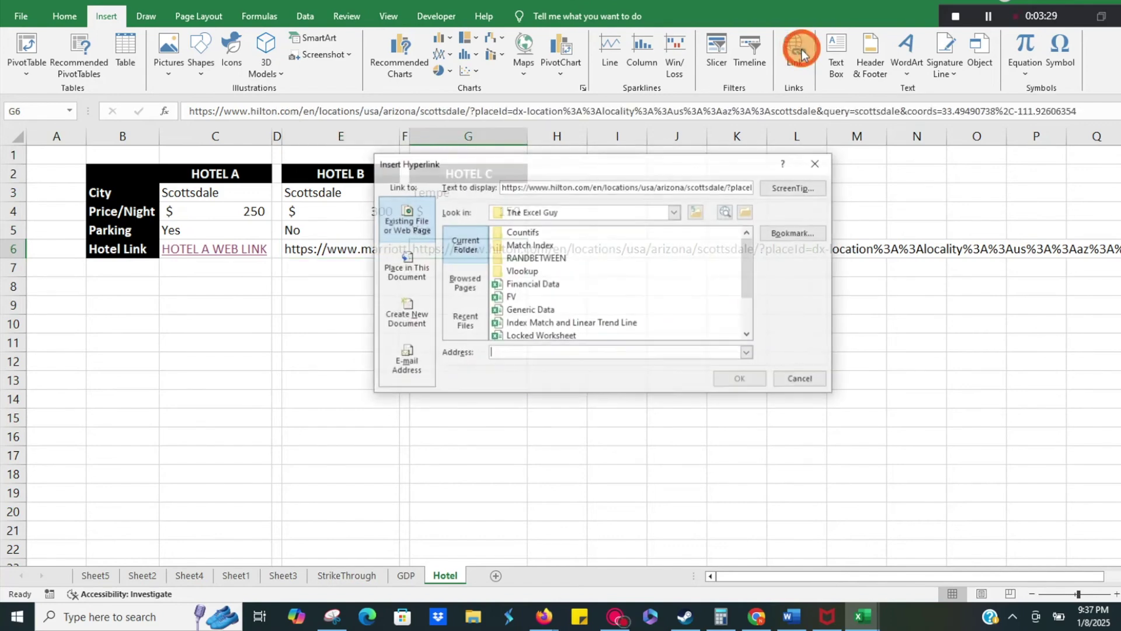
click(799, 375)
- Move E6's Marriott URL into the Address field and display it as 'Hotel B'
click(353, 250)
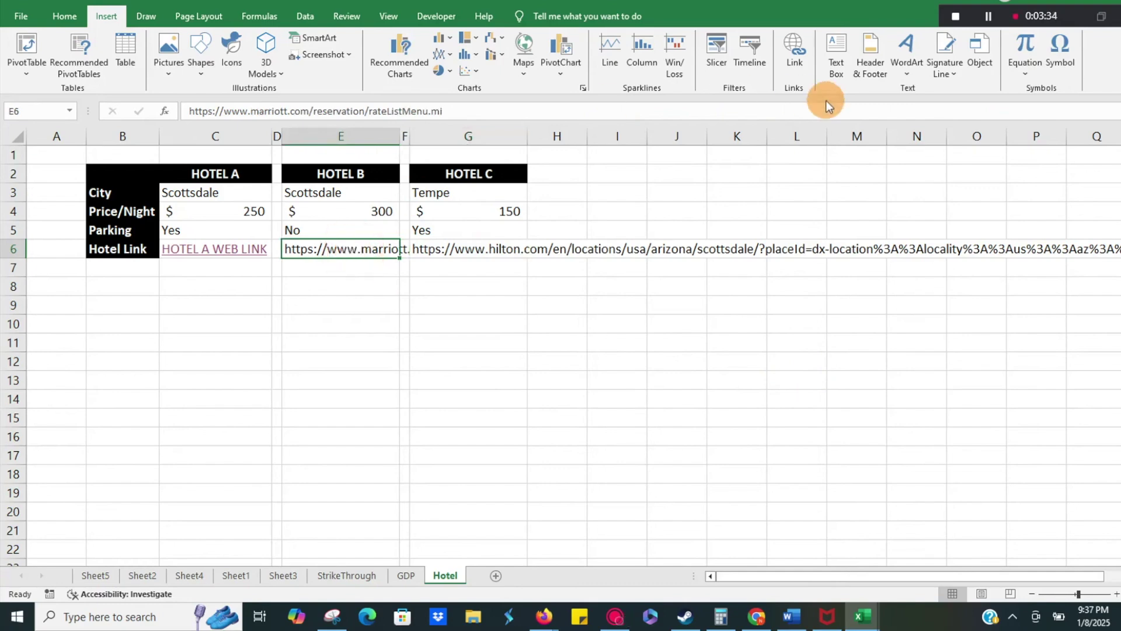
click(796, 62)
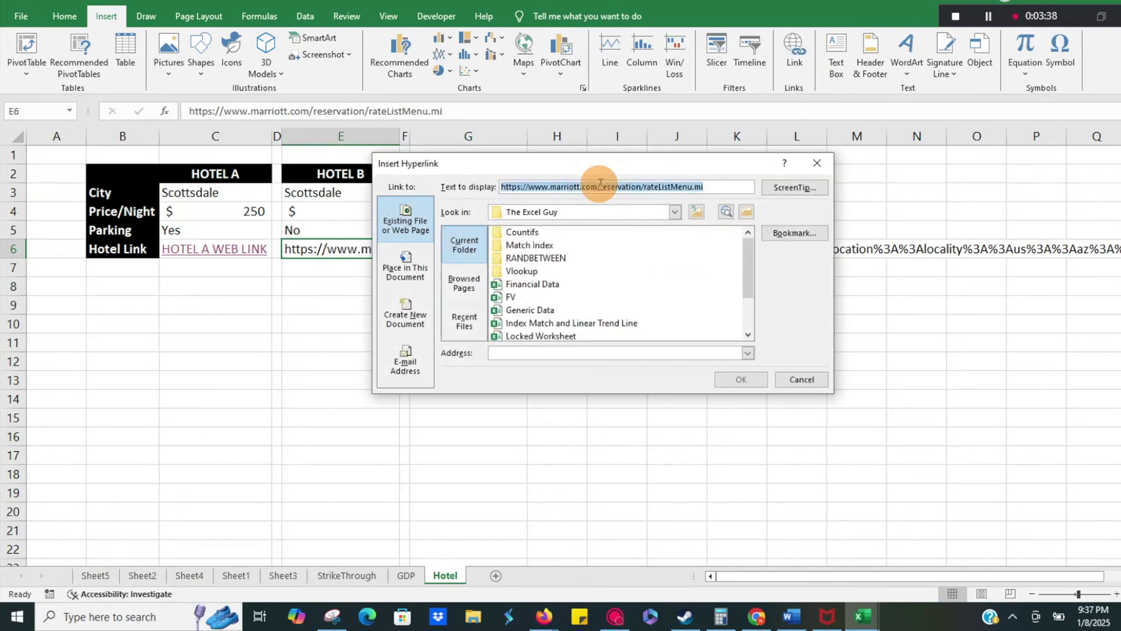
key(ctrl+x)
click(574, 354)
key(ctrl+v)
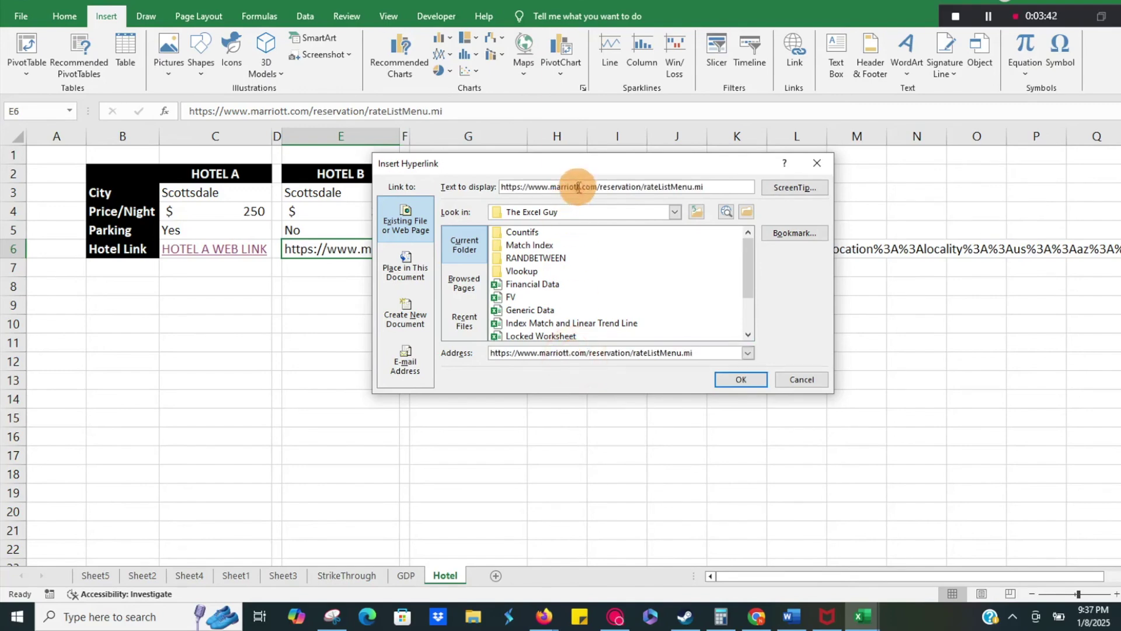
click(578, 186)
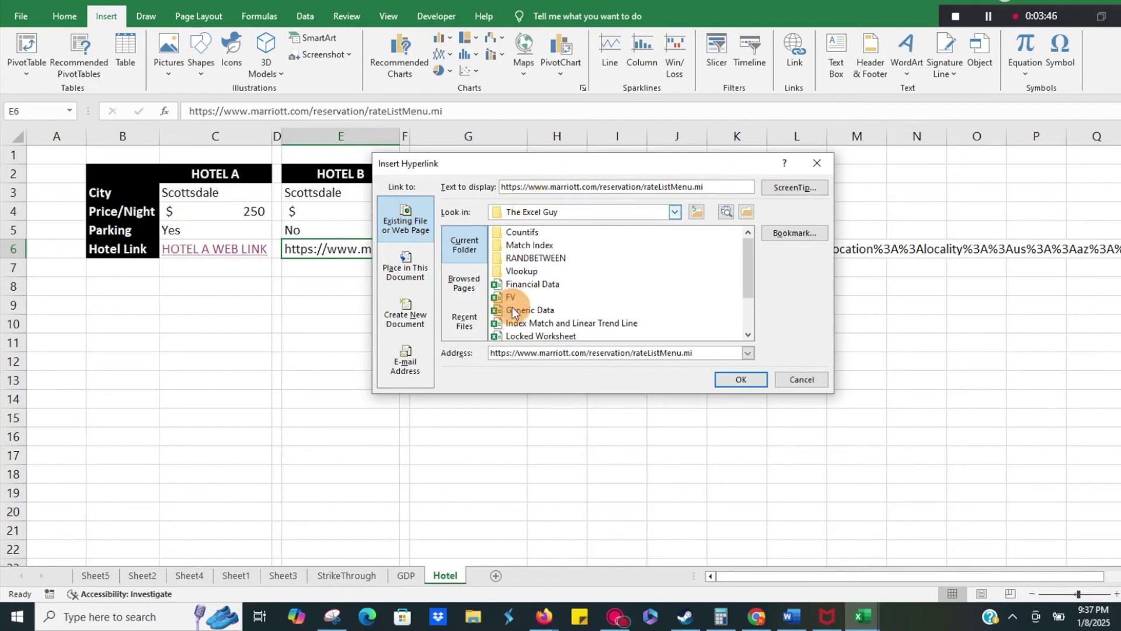
double_click(568, 187)
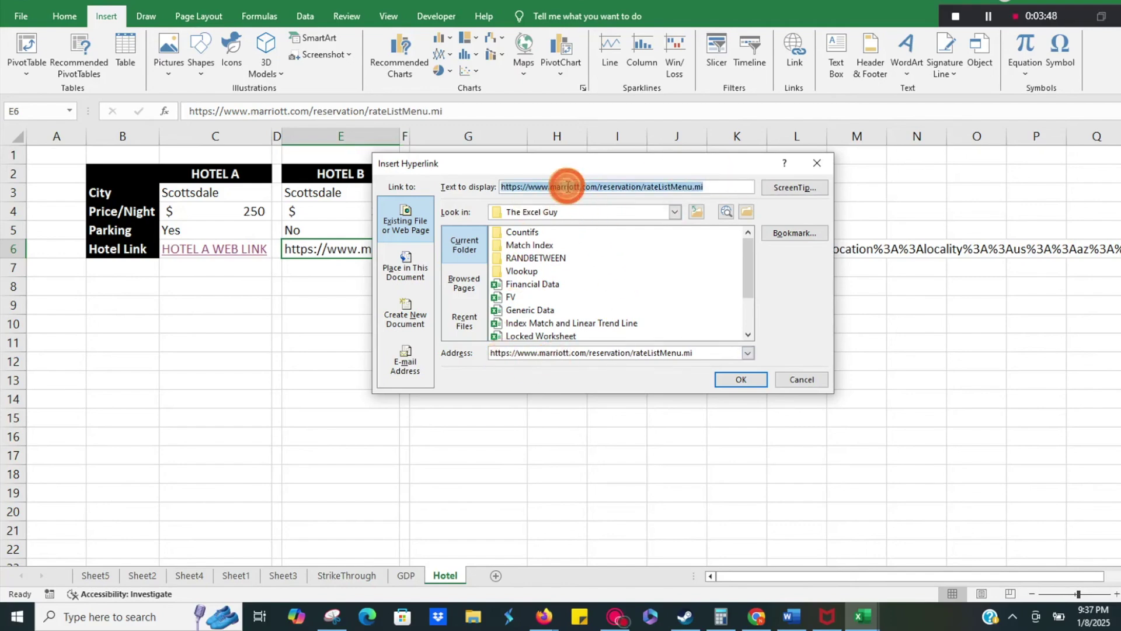
text(Hotel B)
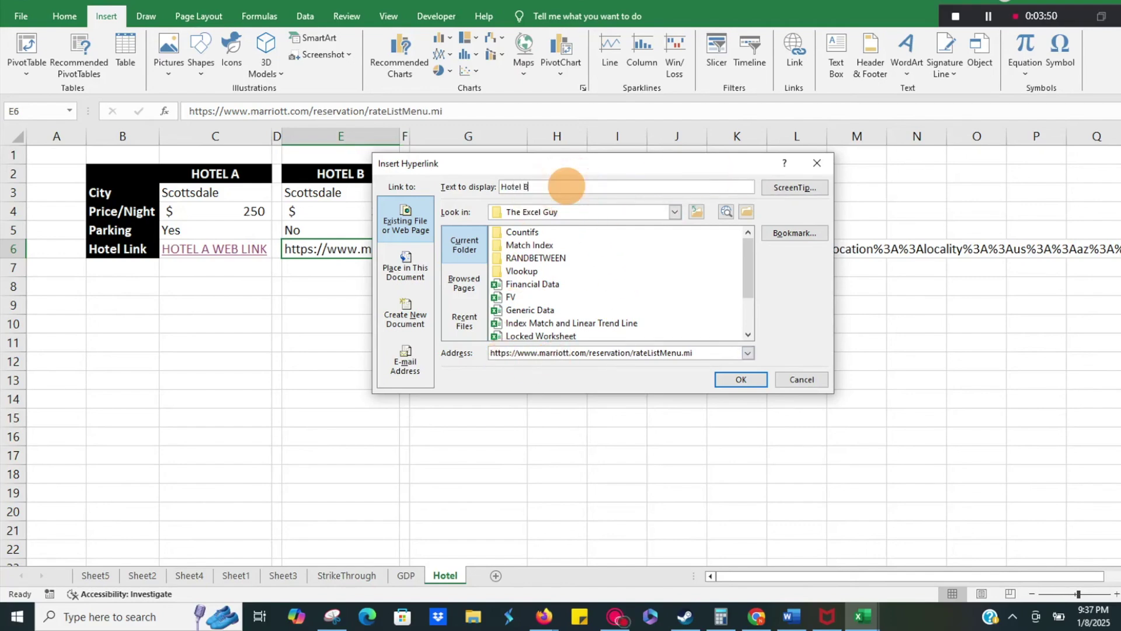
click(734, 380)
click(242, 299)
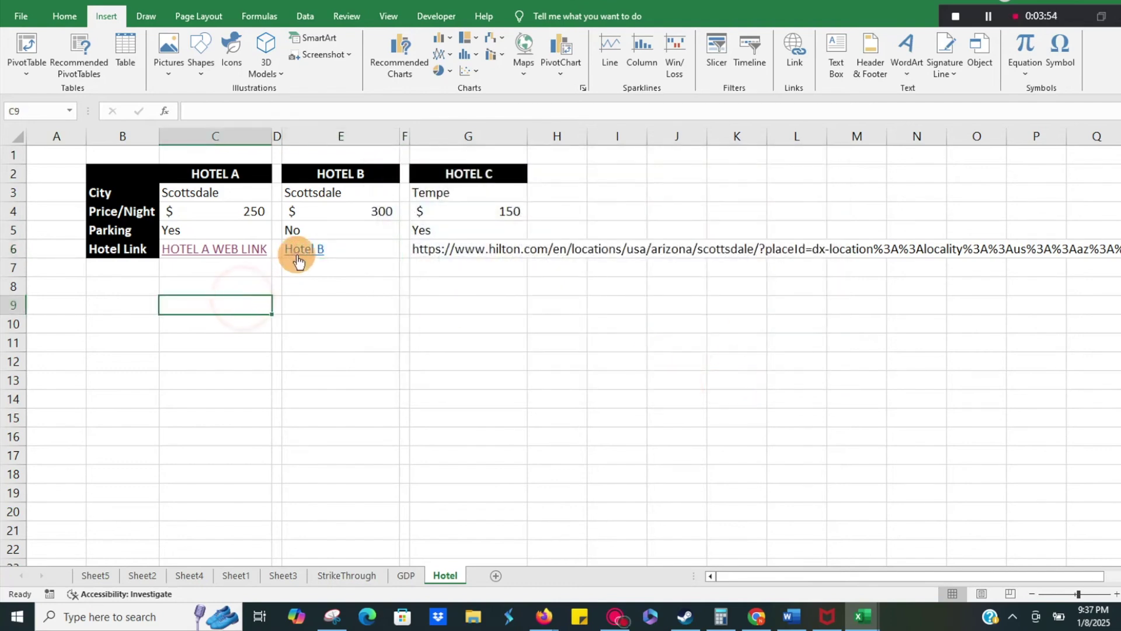
click(300, 254)
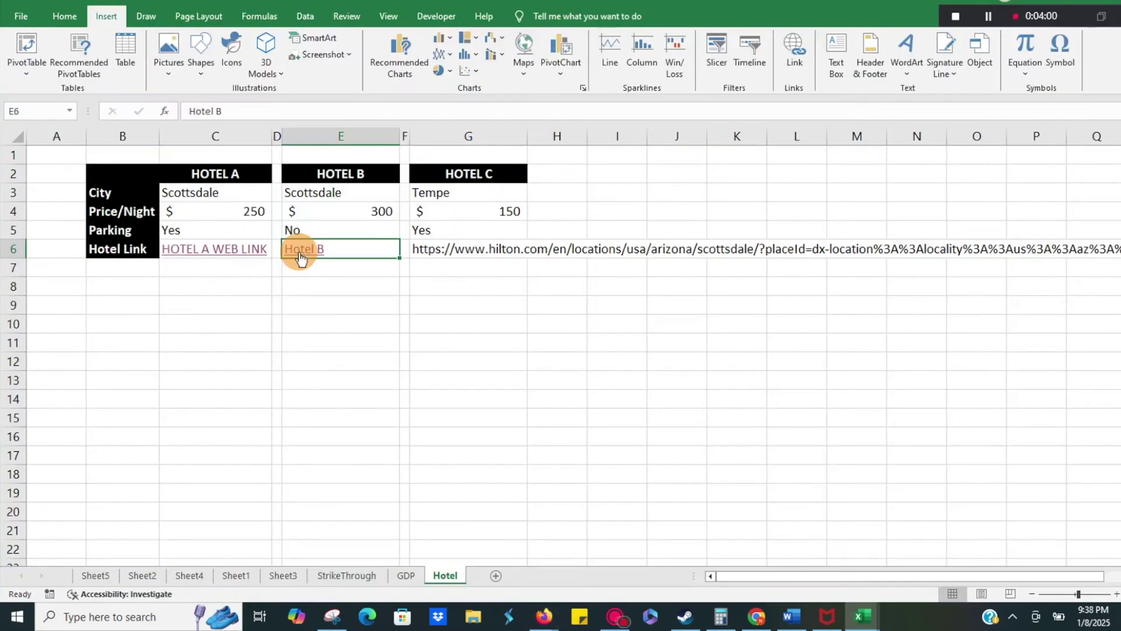
click(441, 249)
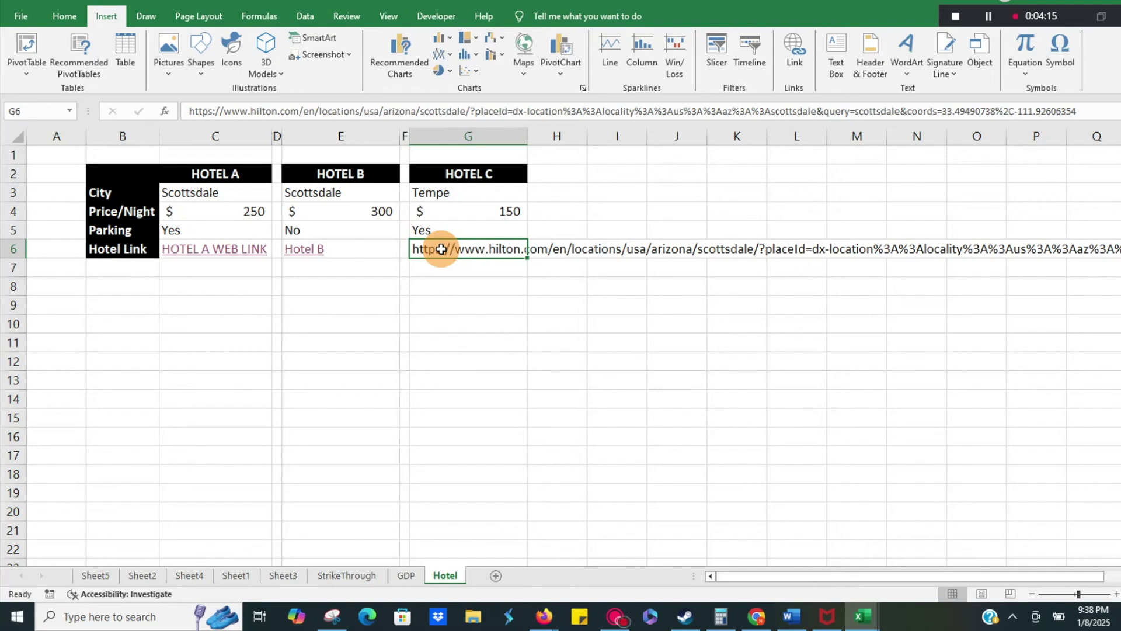
- Link G6 to the pasted Hilton URL with display text 'Hotel C Link'
click(790, 57)
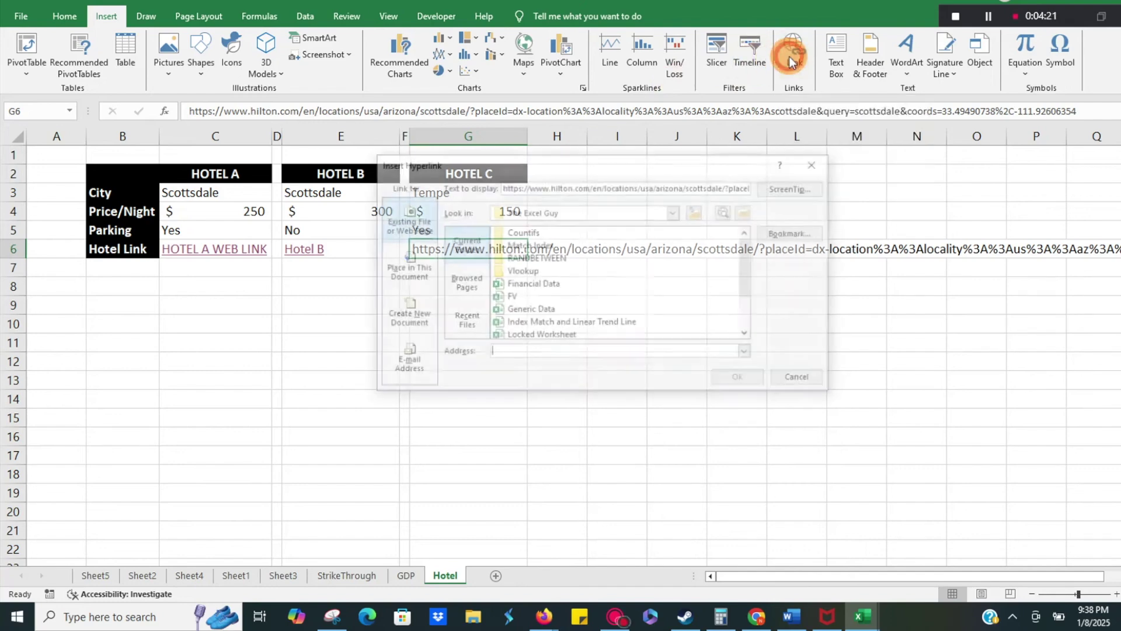
click(613, 352)
key(ctrl+v)
double_click(556, 186)
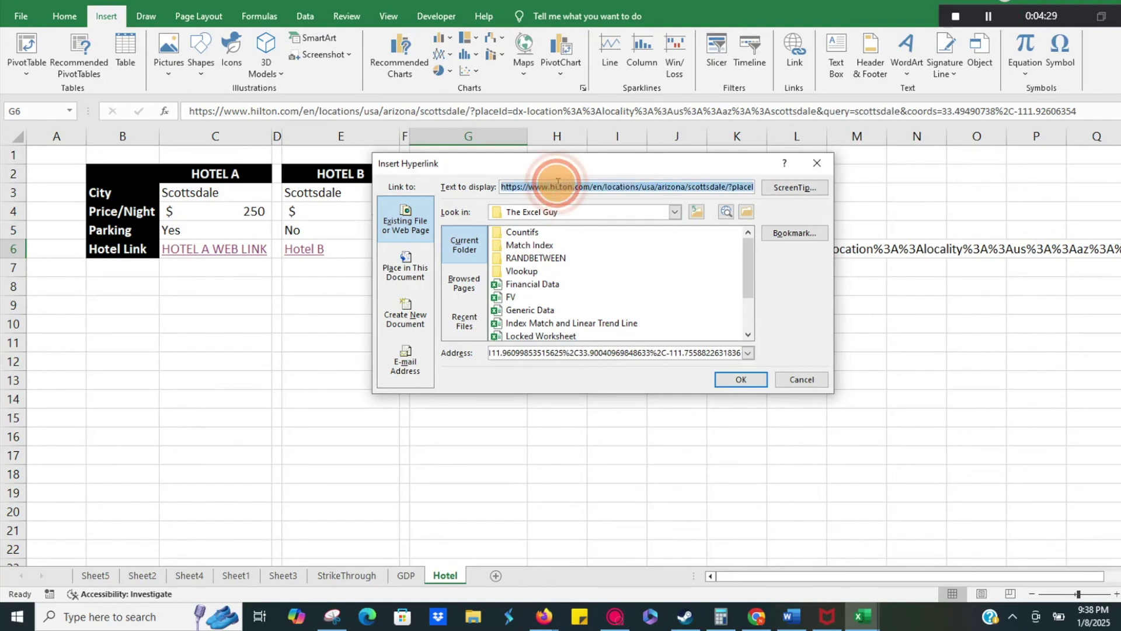
text(Hotel C )
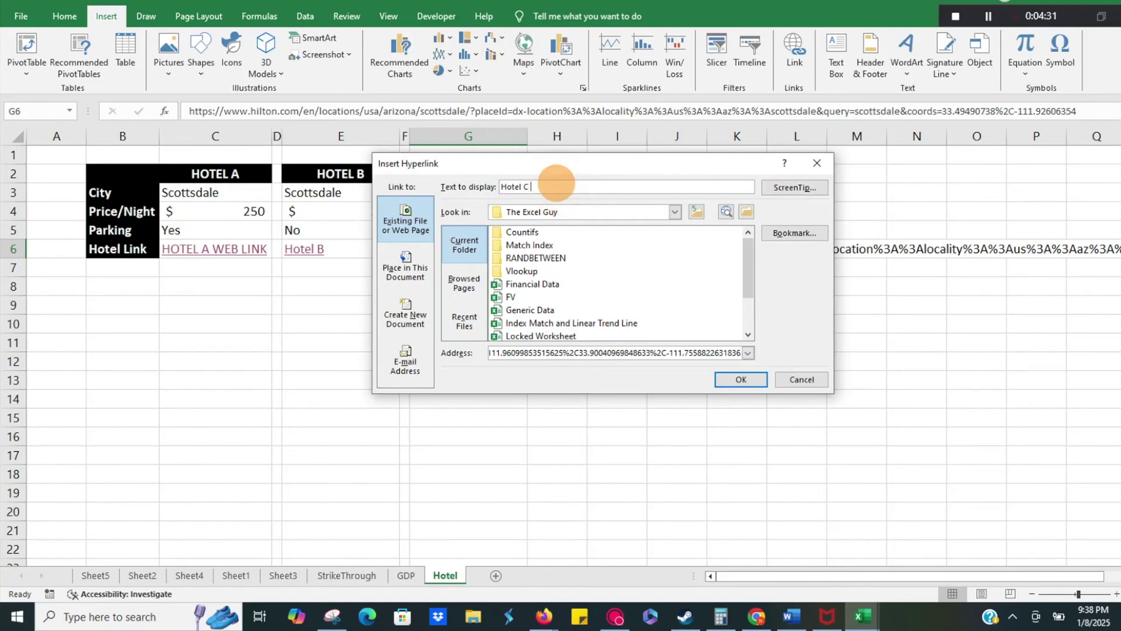
text(Link)
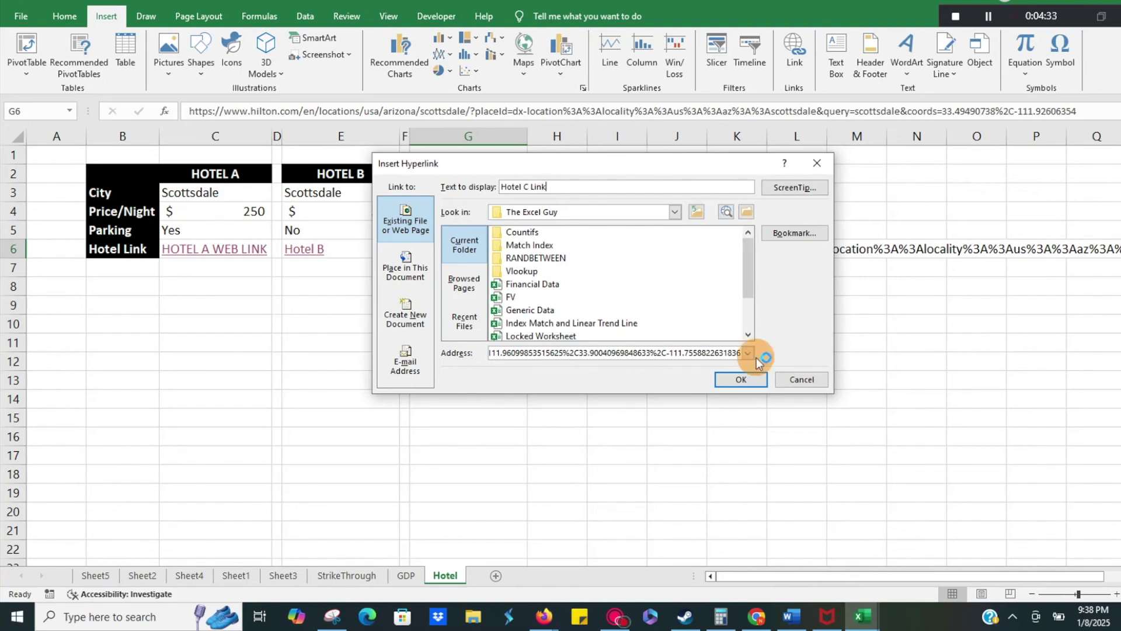
click(755, 379)
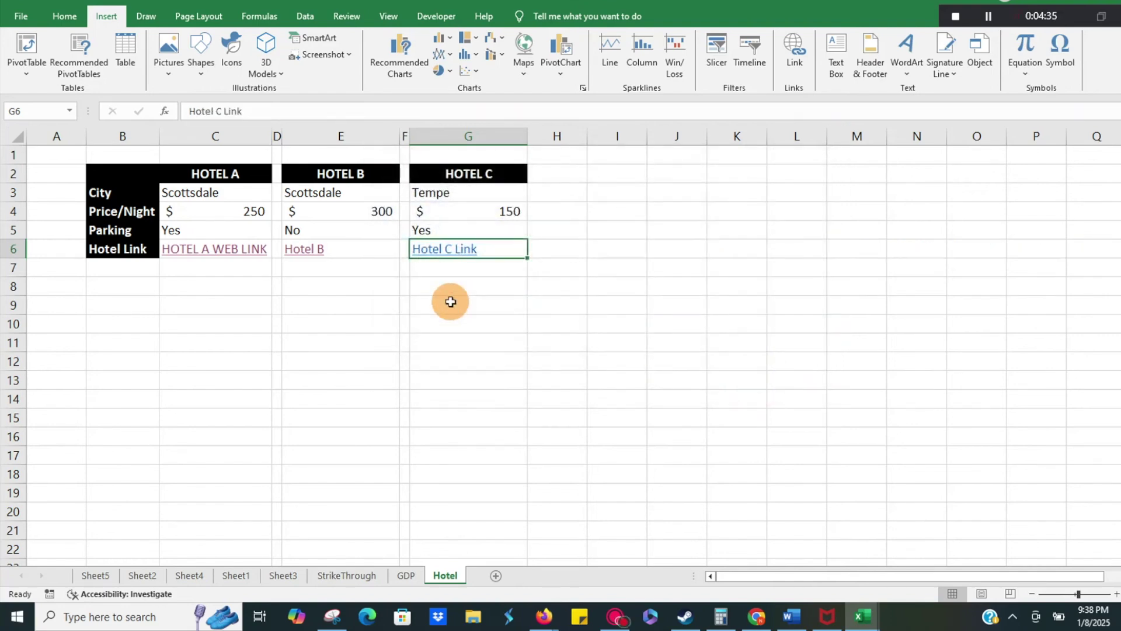